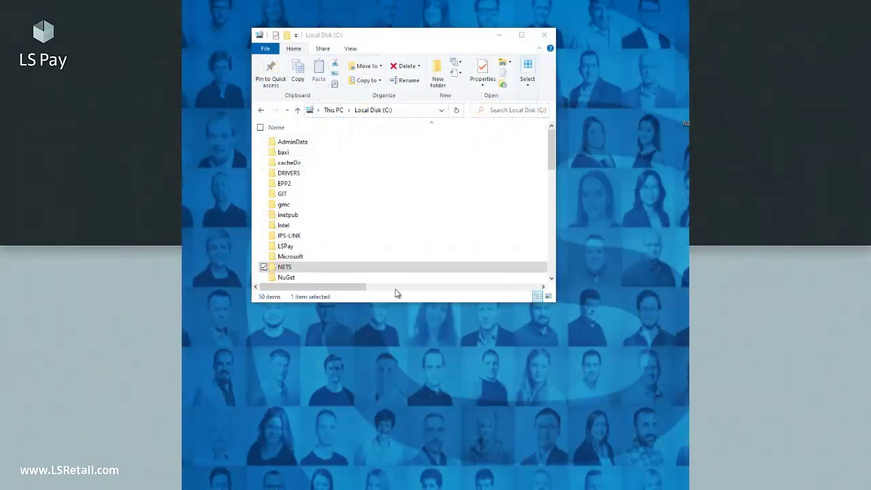
- Open default.ini from C:\NETS\deploy and review the terminal's COM connection settings near the end of the file
click(287, 268)
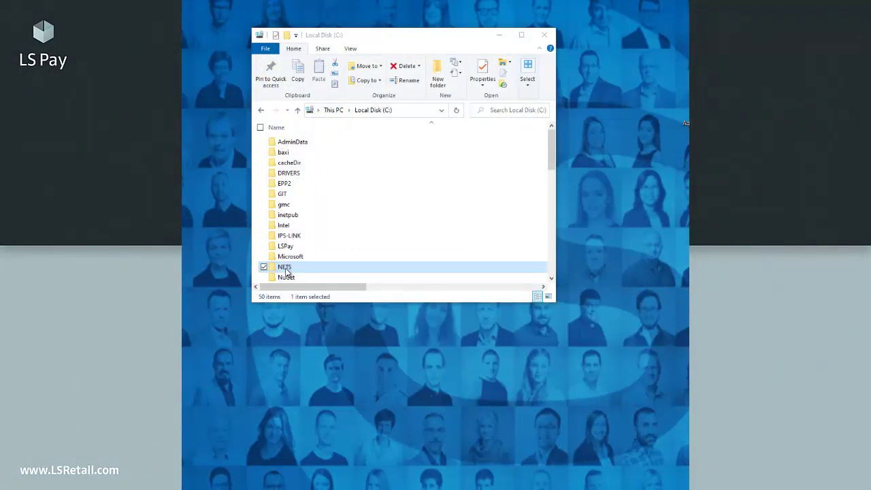
double_click(286, 268)
double_click(293, 147)
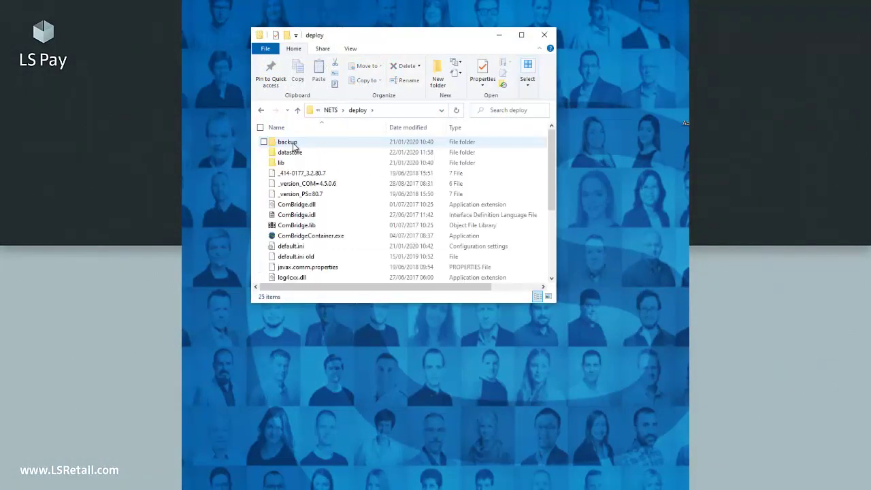
double_click(330, 251)
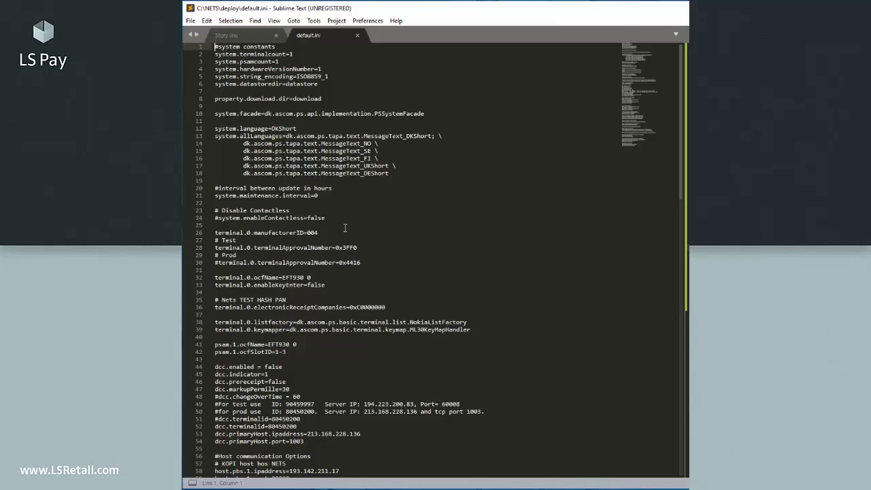
scroll(345, 227, down, 5)
scroll(345, 228, down, 5)
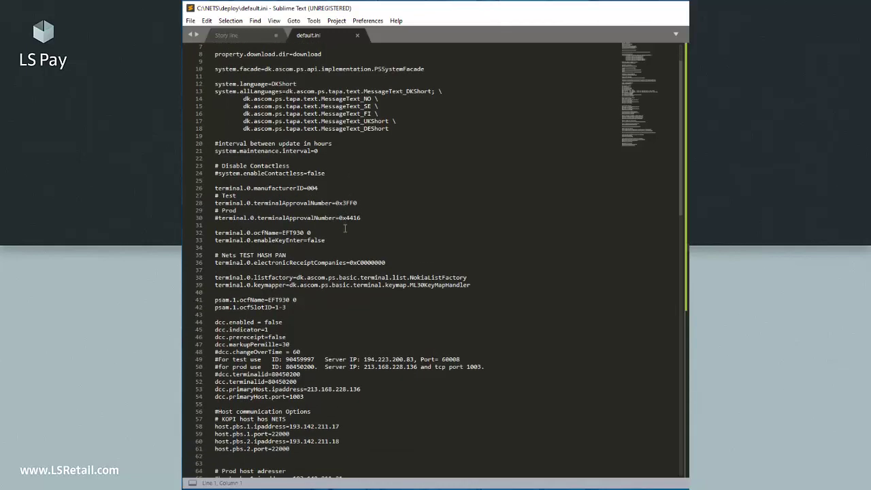
scroll(345, 228, down, 3)
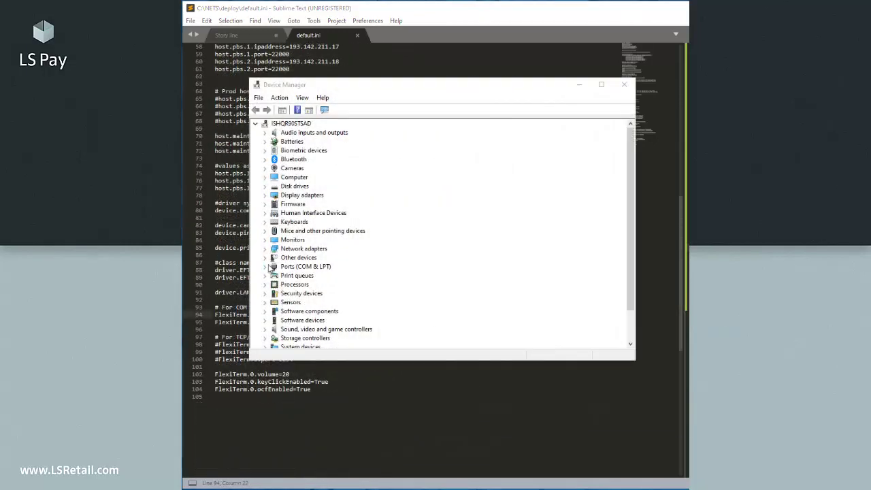
- In Device Manager, check the port settings and Force COM Port assignments of the Ingenico Telium port, closing its properties and Device Manager when done
click(265, 267)
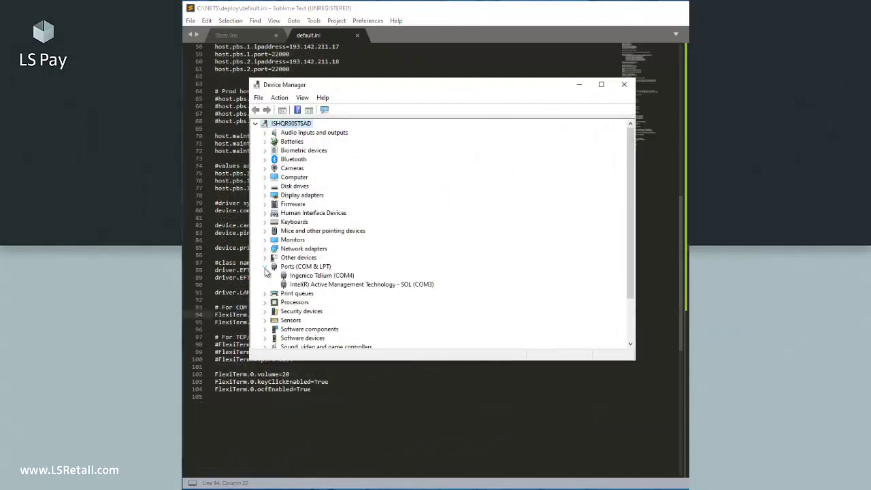
click(317, 278)
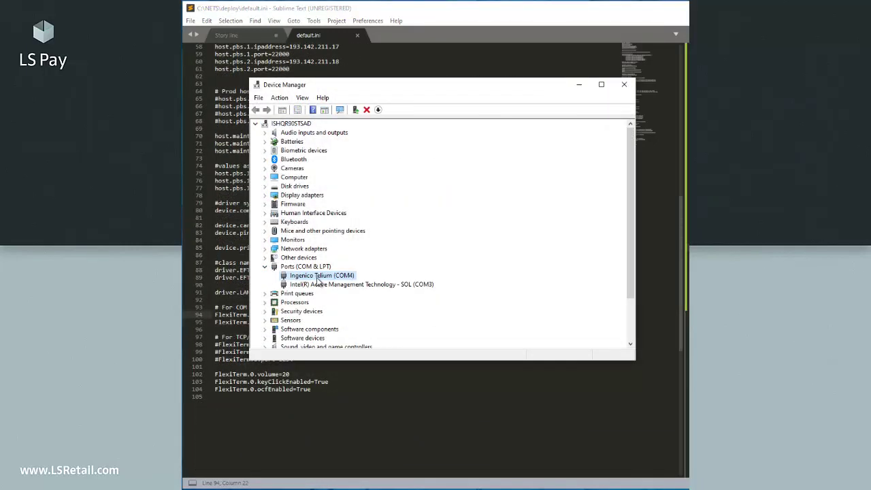
right_click(335, 281)
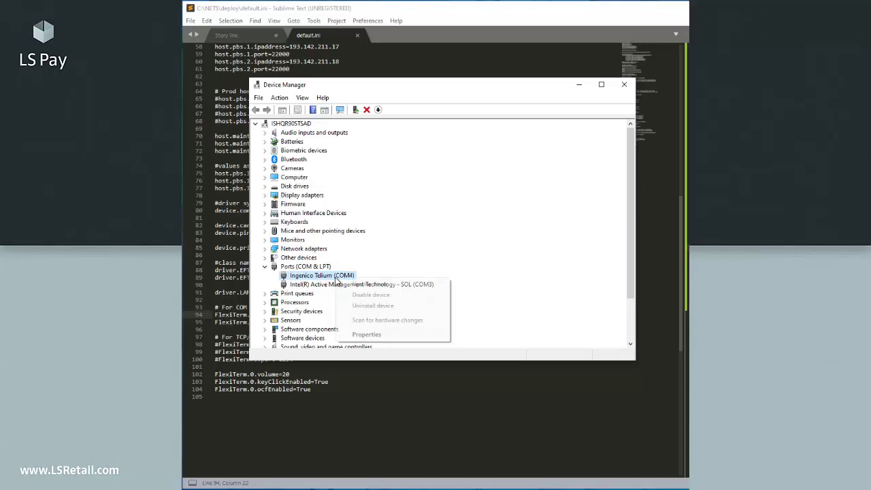
click(366, 334)
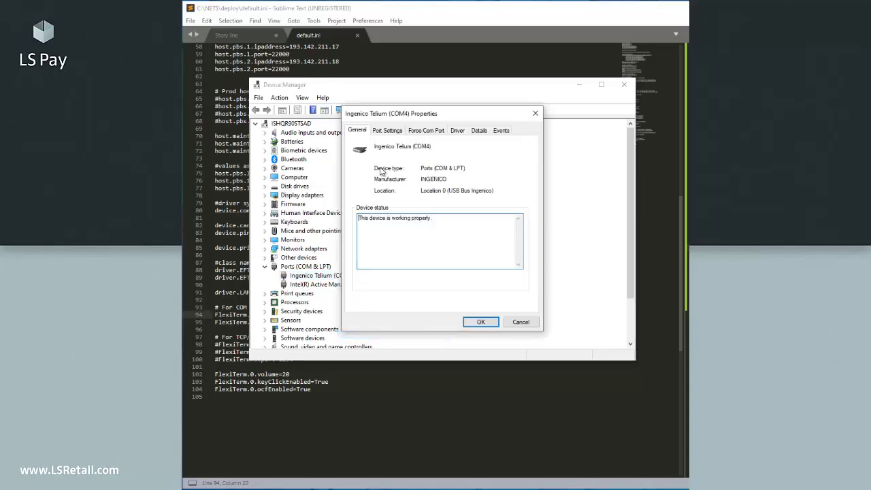
click(391, 130)
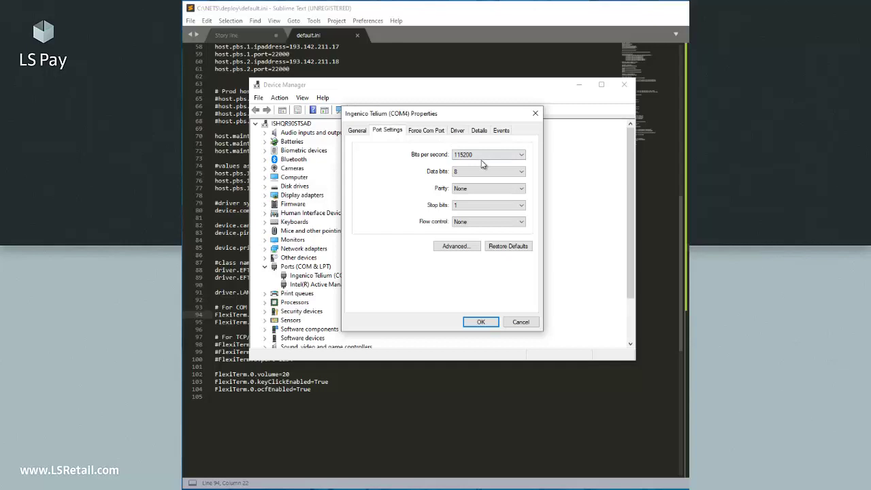
click(430, 131)
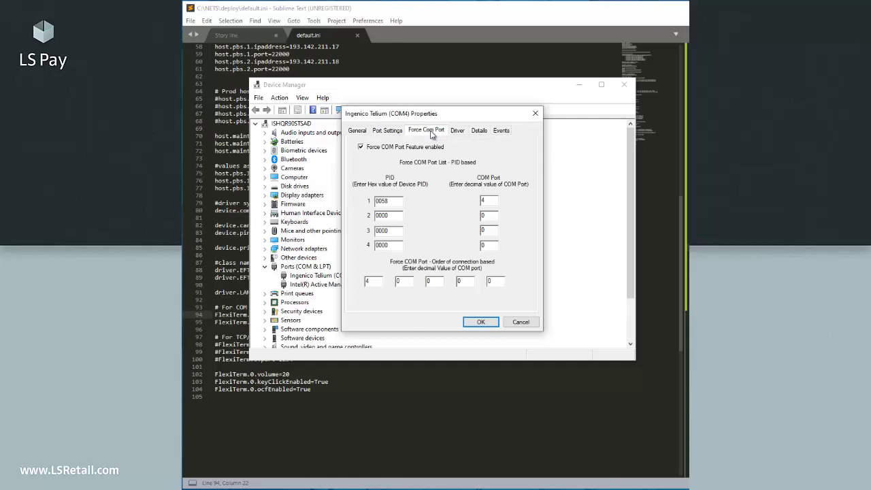
click(480, 322)
click(623, 85)
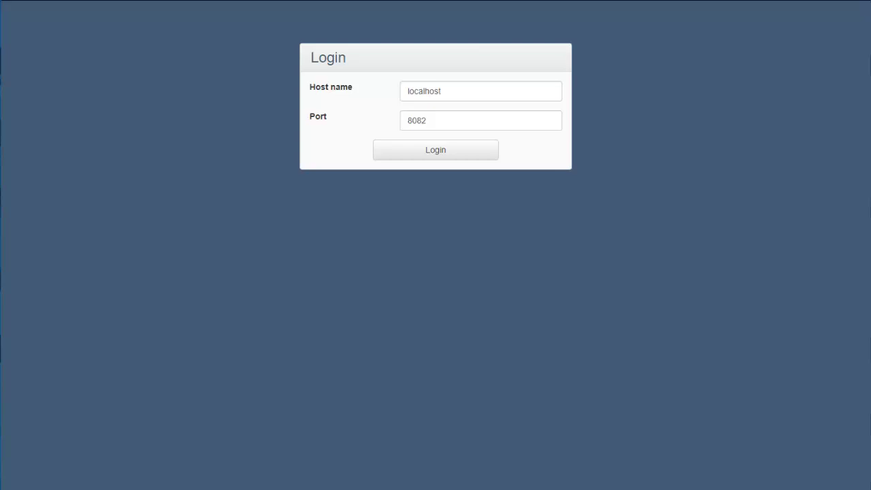
- Log in to the LSHardwareStation Management Portal with host localhost and port 8082, and start a new EFT device
click(438, 151)
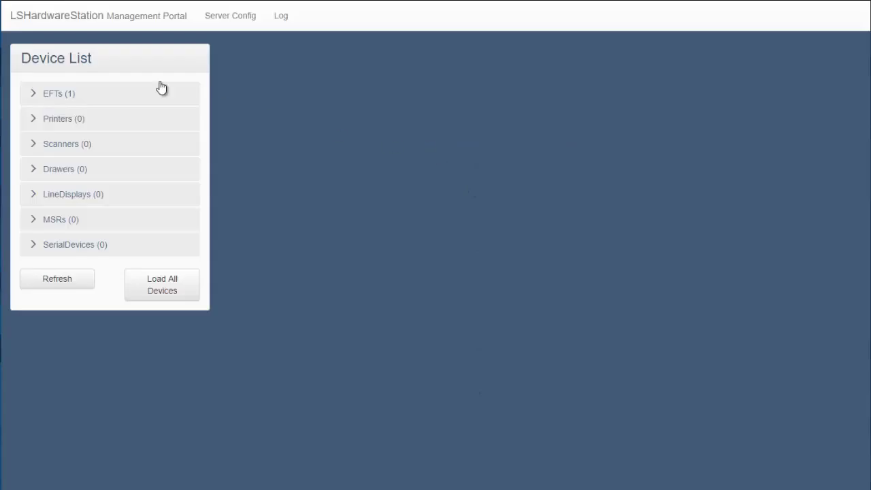
click(79, 93)
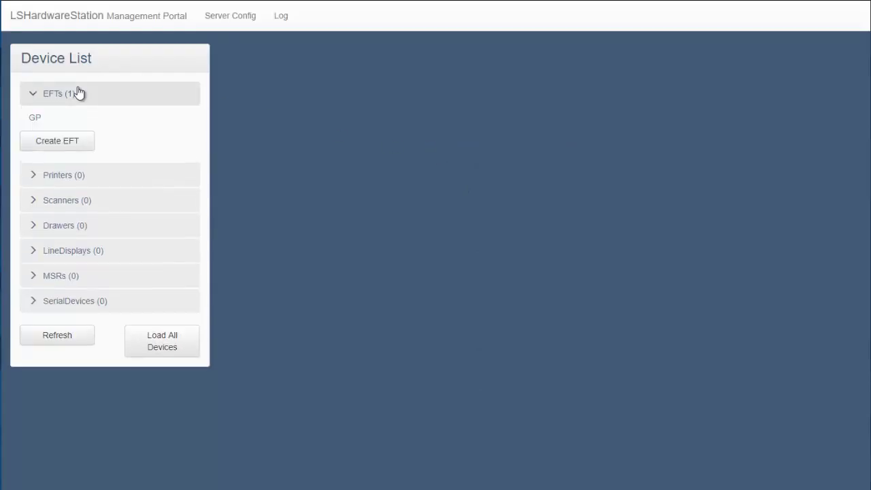
click(67, 137)
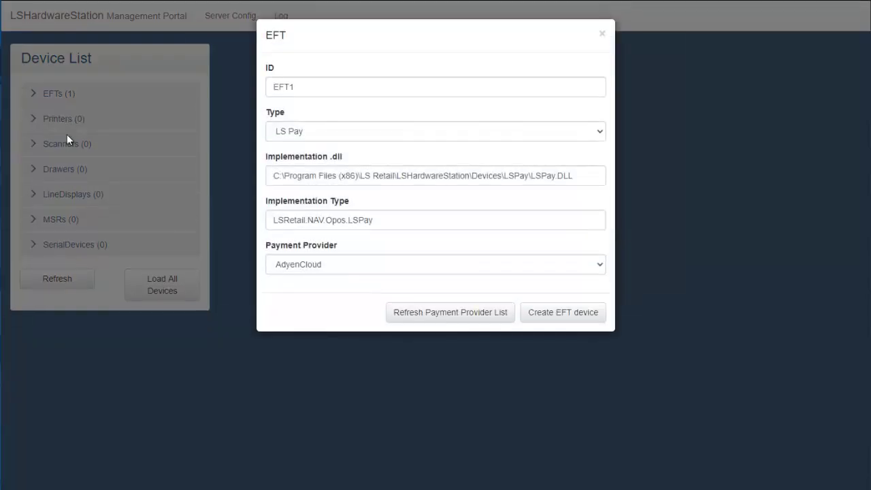
- Create the EFT device with the ID Nets and Nets as its payment provider, keeping the LS Pay type
click(303, 90)
key(ctrl+a)
text(Ne)
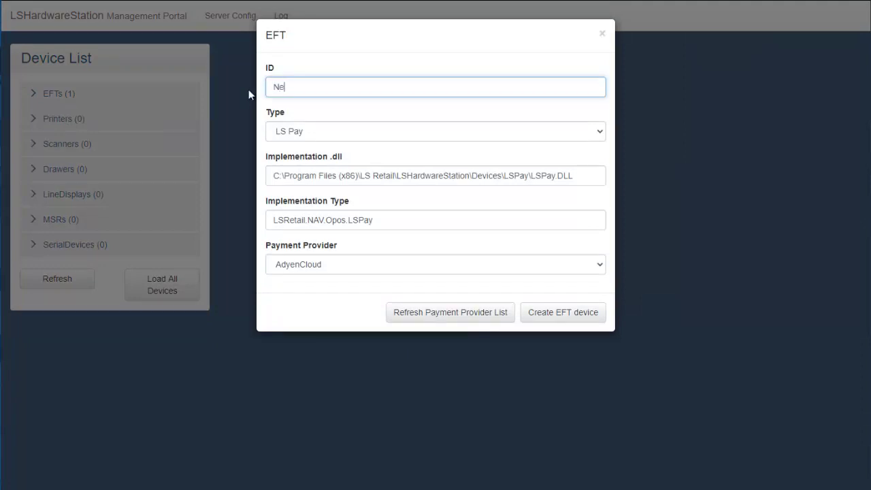
text(ts)
click(326, 264)
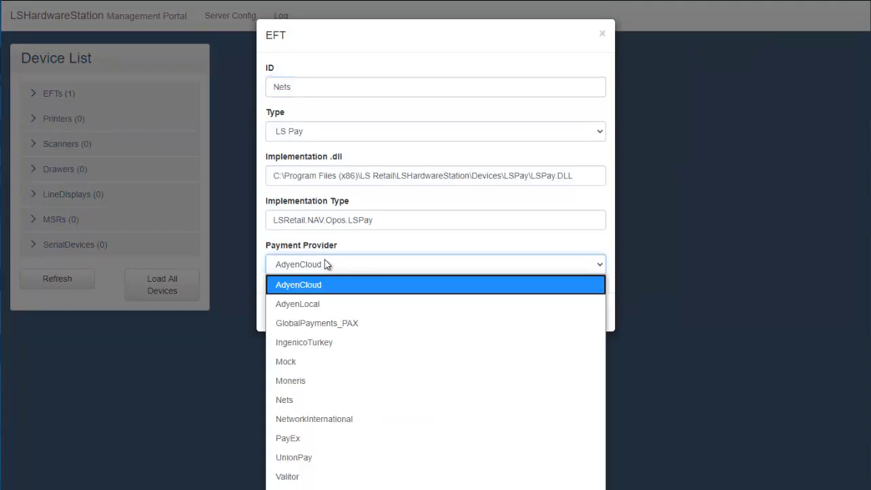
click(319, 398)
click(562, 313)
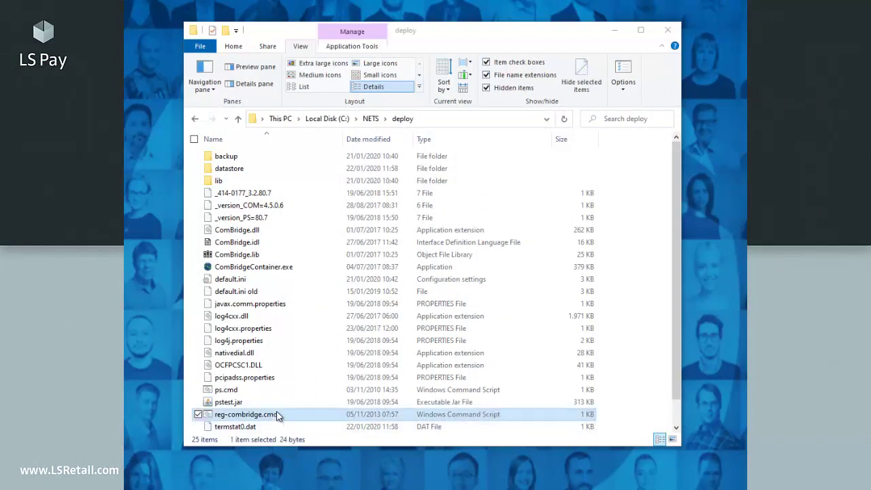
- In File Explorer, run reg-combridge.cmd as administrator and enter the script's name at the elevated command prompt in C:\NETS\deploy
right_click(424, 419)
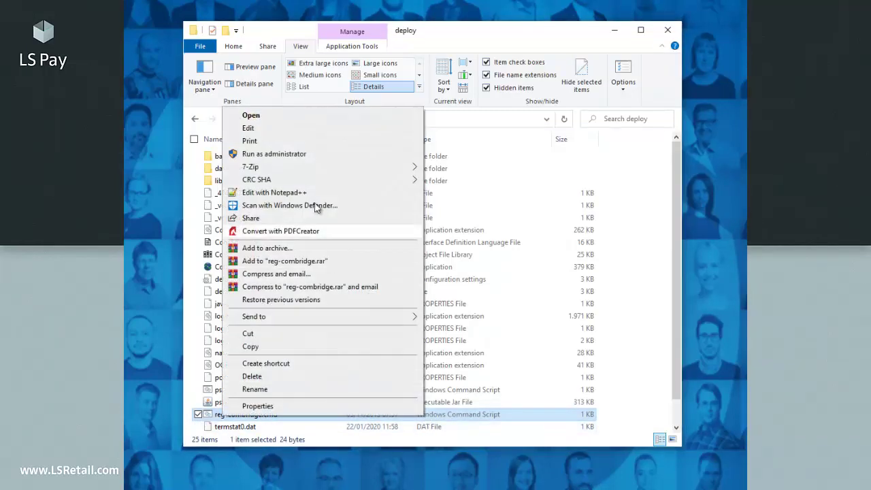
click(295, 155)
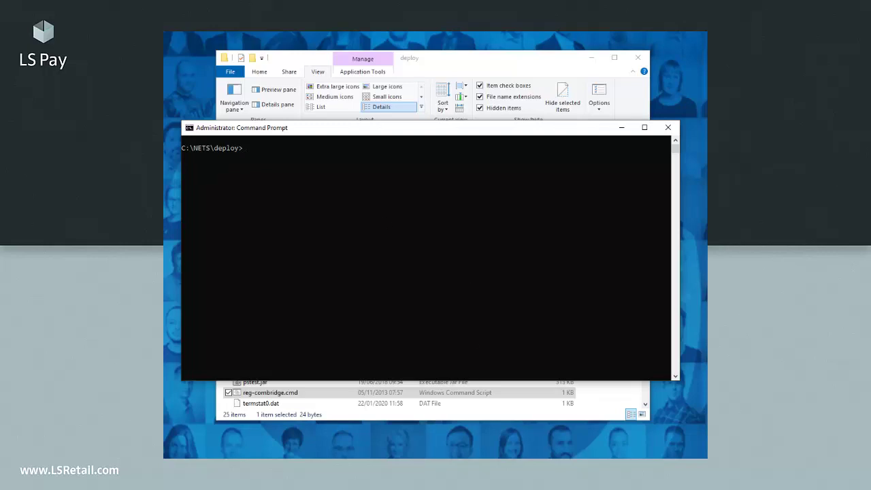
text(reg)
key(Tab)
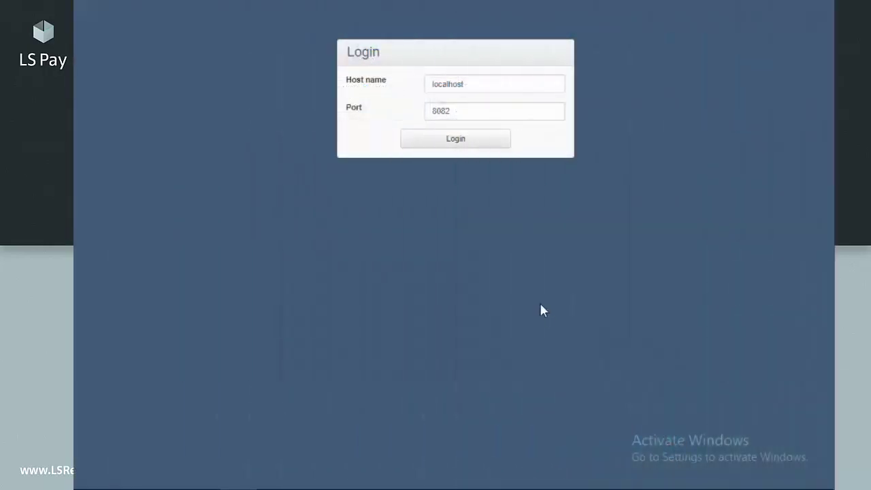
- Switch to the LSHardwareStation Management Portal, log in with localhost and port 8082, and start a new EFT device
click(463, 140)
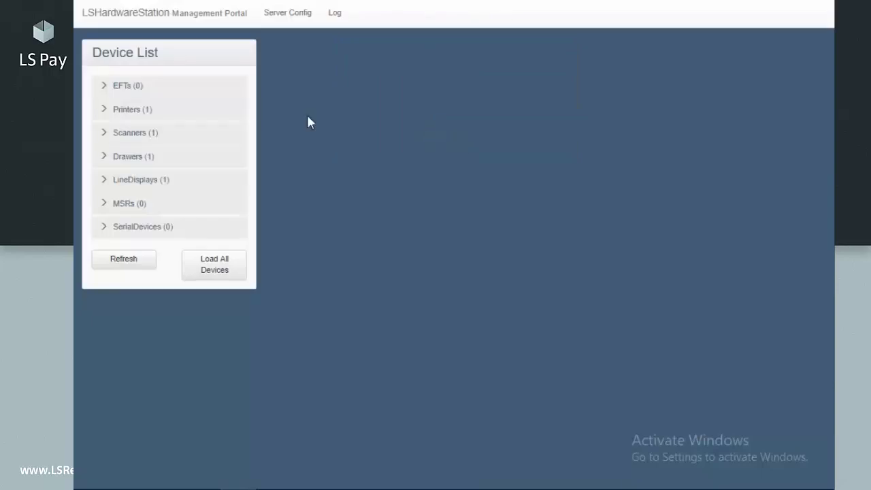
click(144, 86)
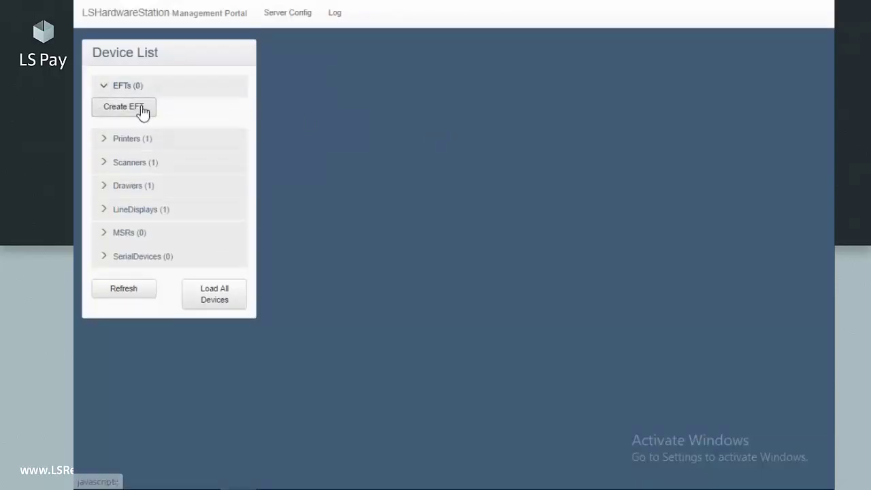
click(142, 111)
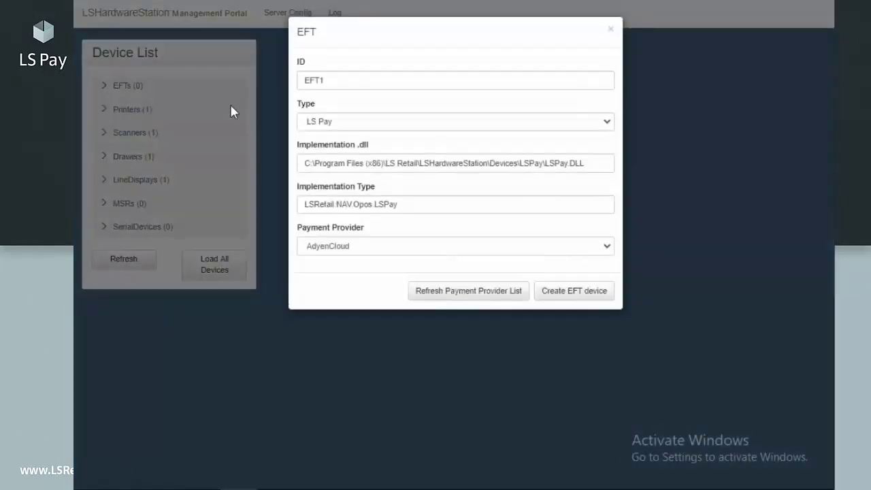
- Set the EFT device's ID to Nets, choose Nets as the payment provider, and create the device
drag(363, 80, 275, 90)
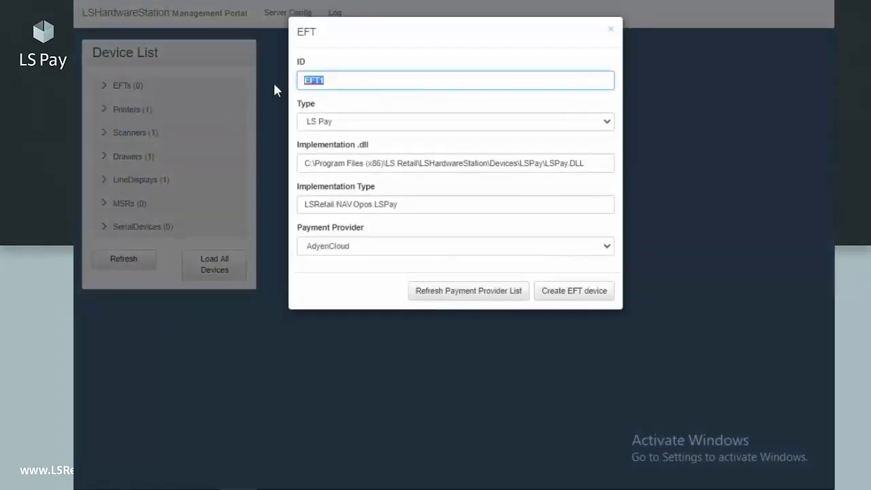
text(Nets)
click(377, 247)
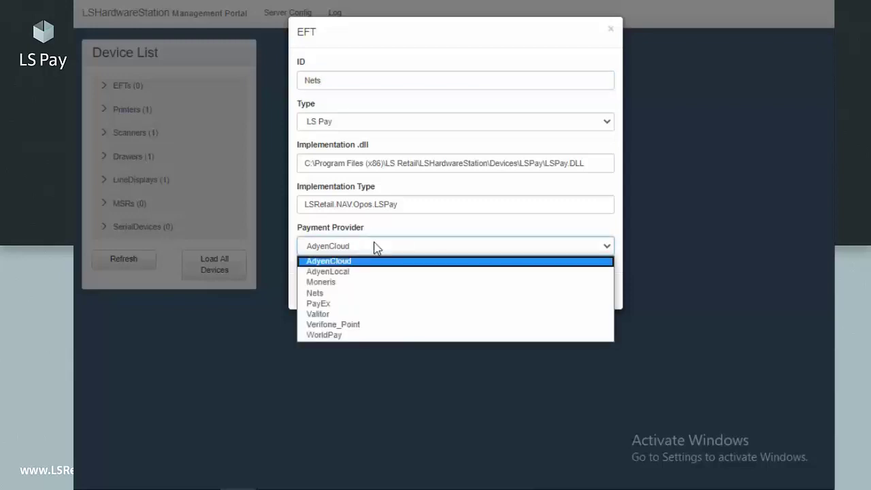
click(371, 294)
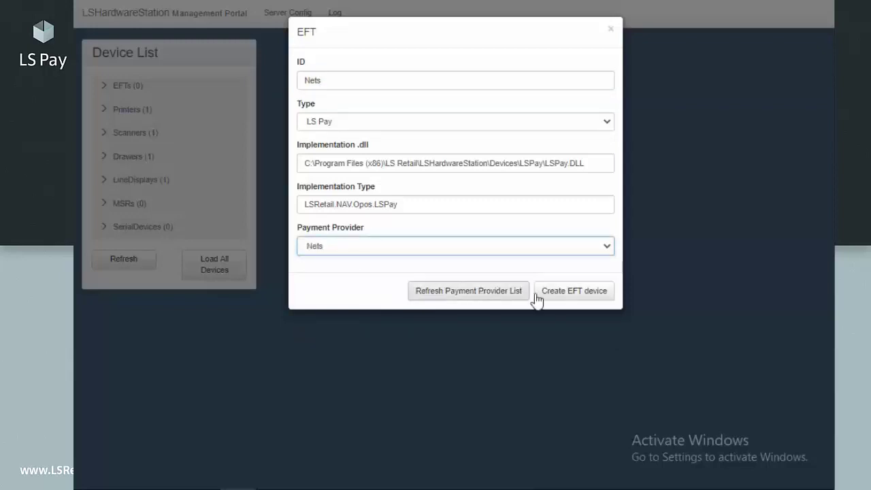
click(563, 294)
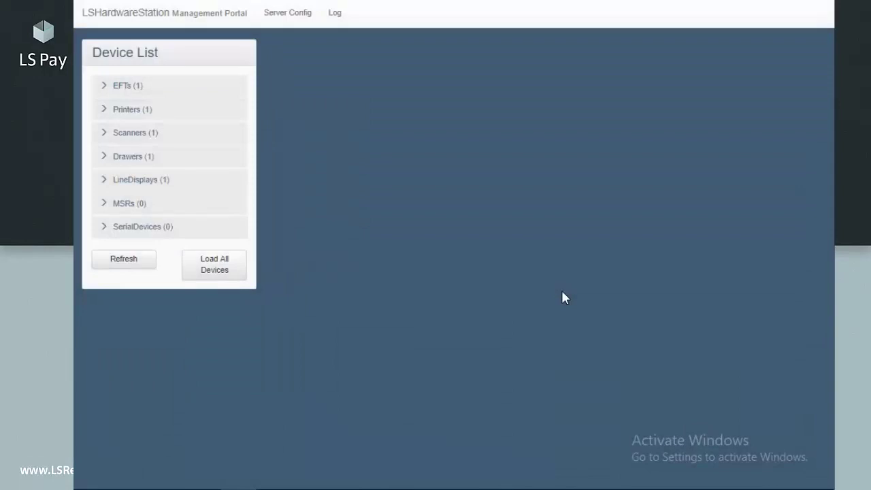
- Open the NETS EFT device's configuration and load the device
click(140, 87)
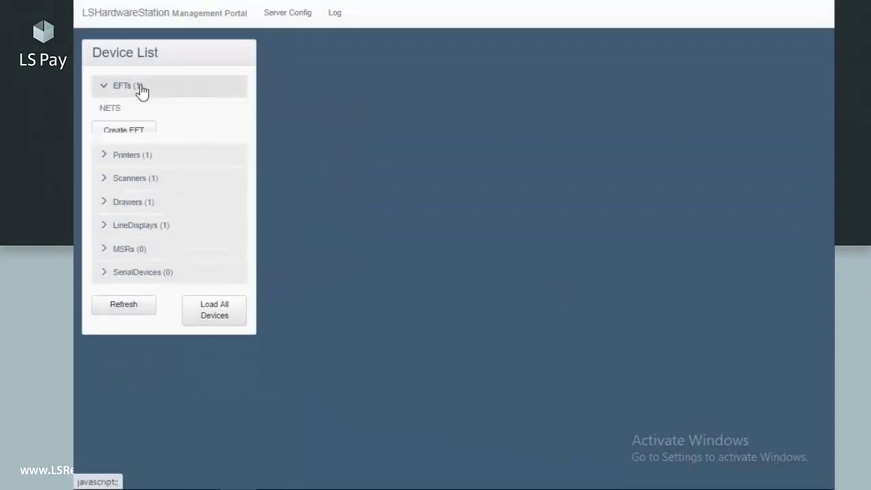
click(124, 109)
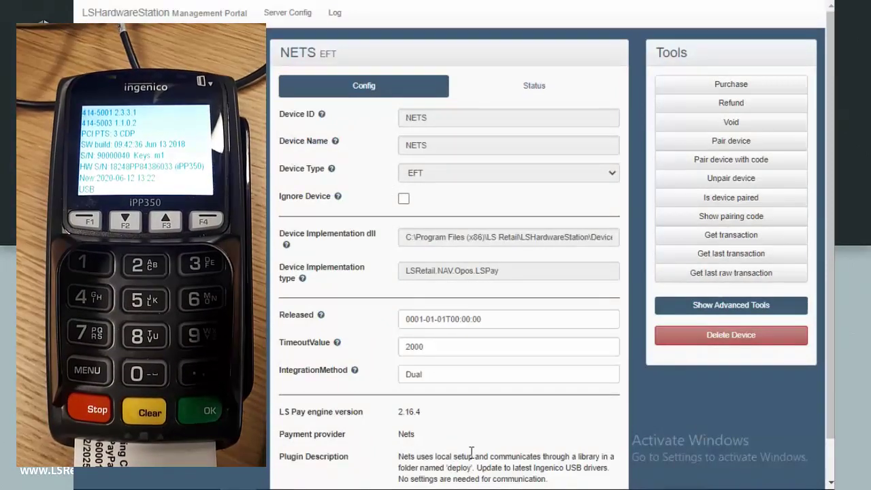
scroll(469, 449, down, 1)
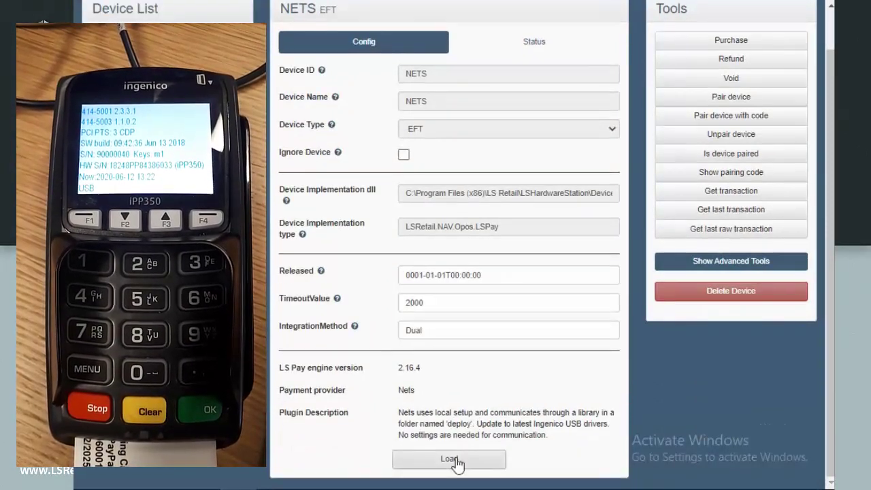
click(455, 460)
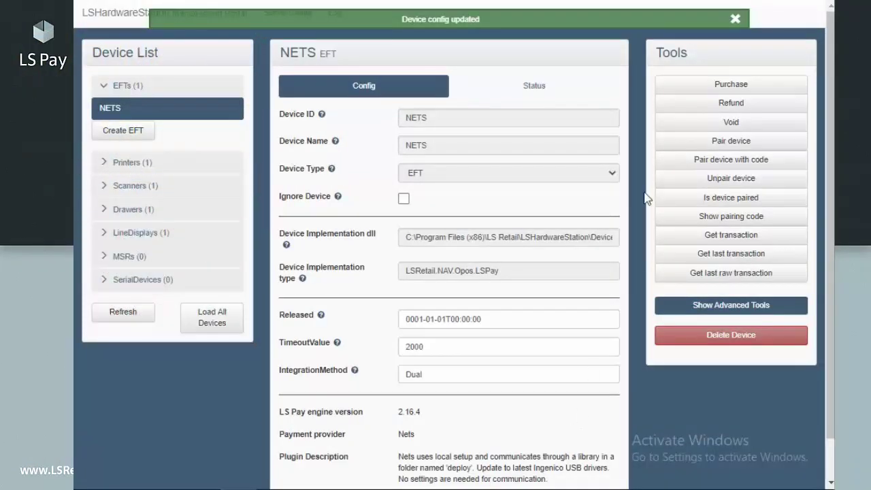
- Start a test purchase on the NETS device with amount 8 and currency code dkk
click(731, 84)
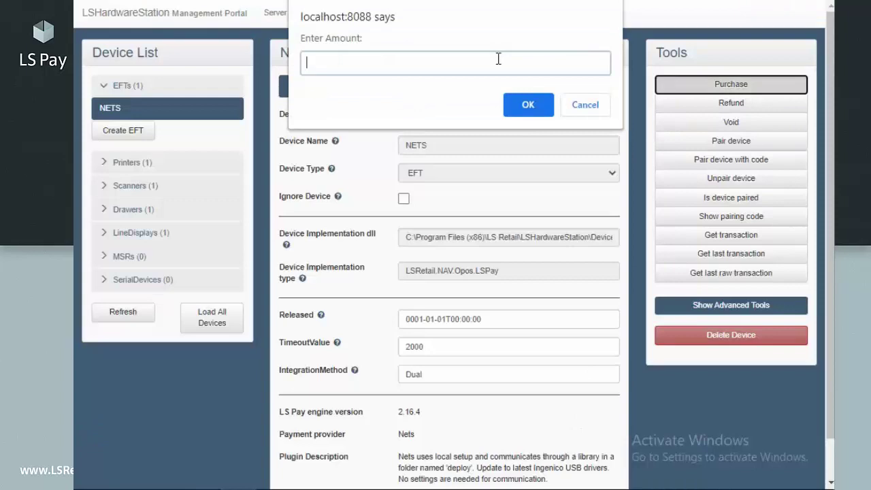
text(8)
key(Return)
text(dkk)
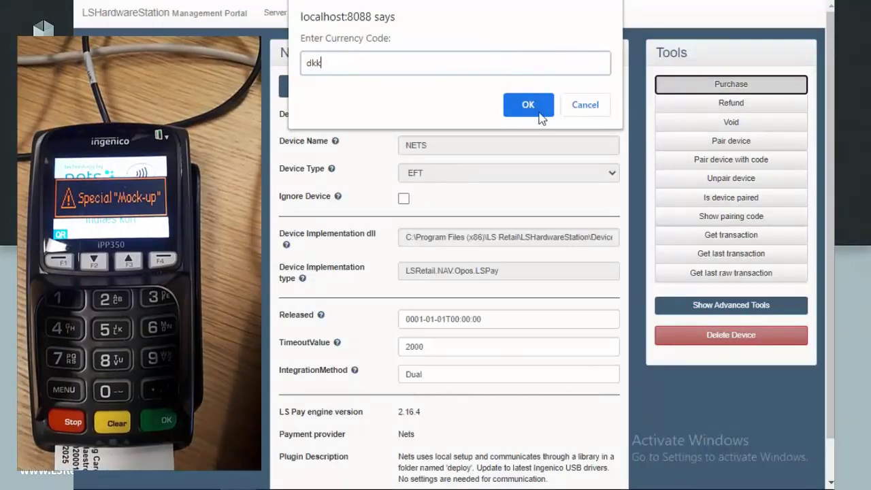
click(539, 112)
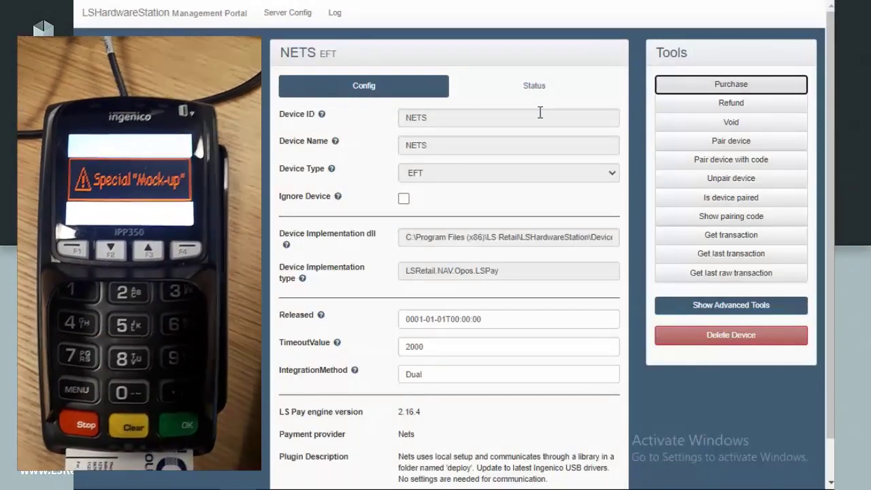
- Start another test purchase on the NETS device with amount 9 and currency code dkk
click(742, 87)
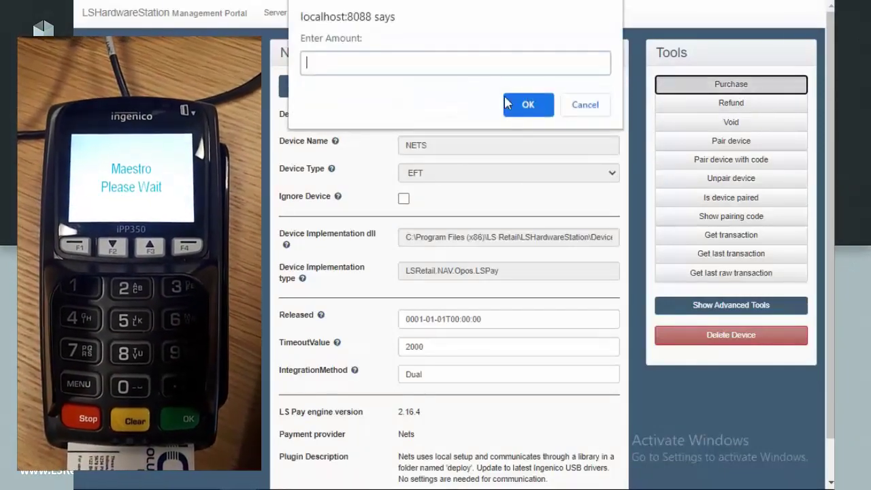
text(8)
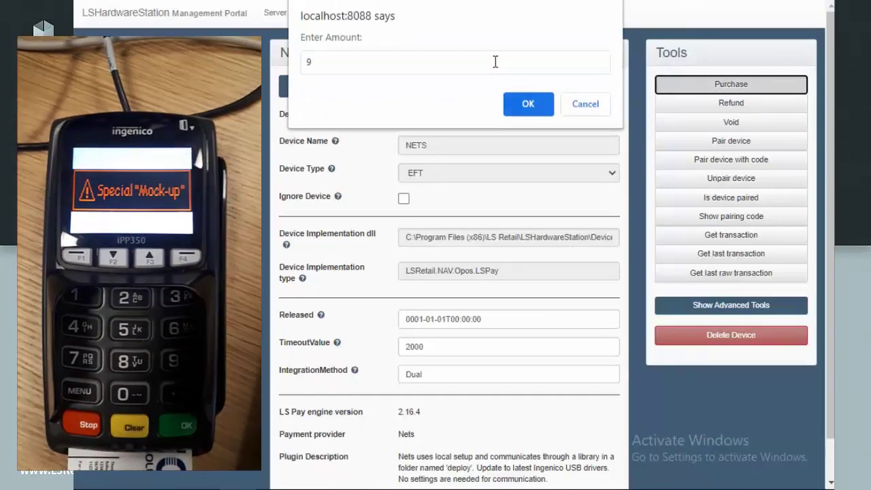
key(Return)
text(dkk)
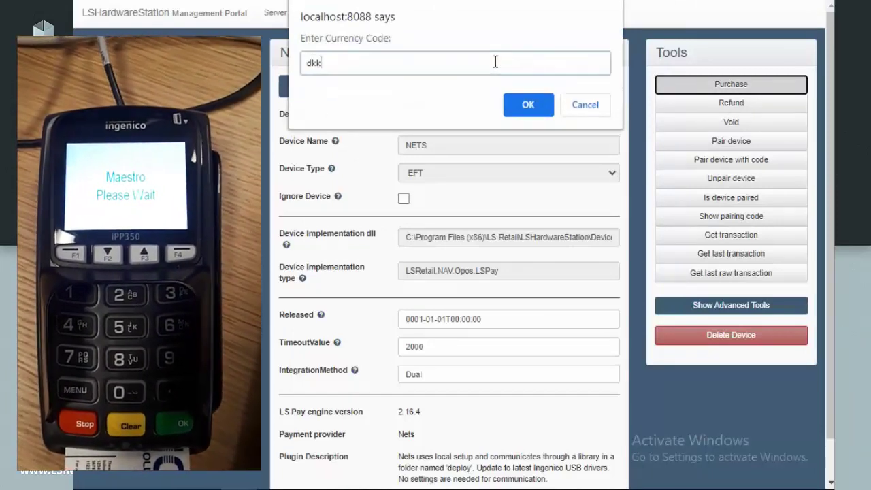
key(Return)
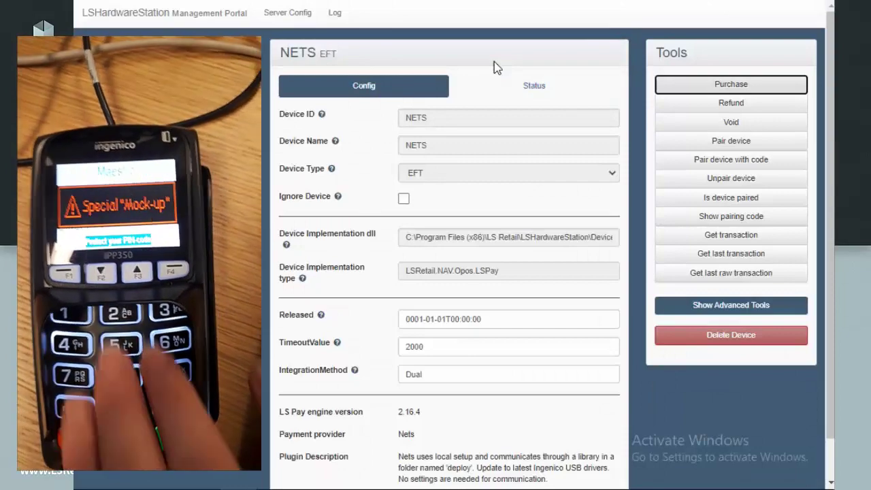